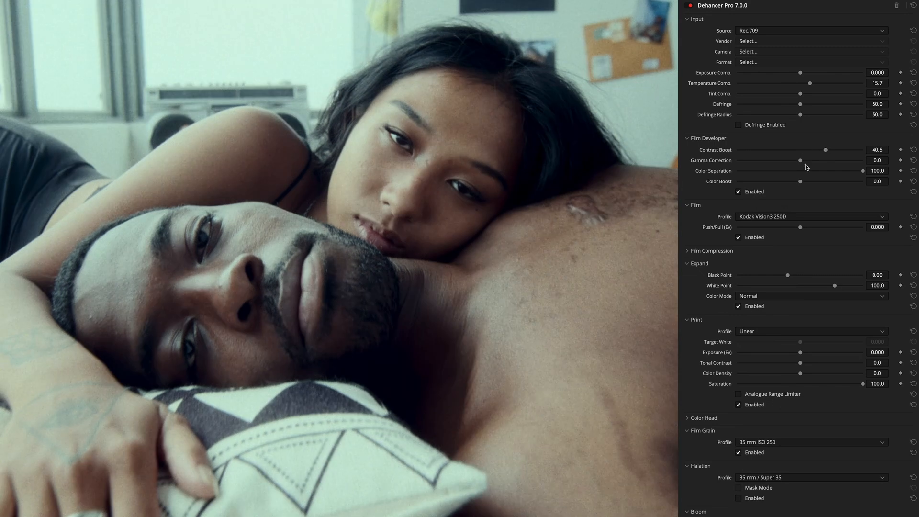
# Step: Raise the Expand white point to about 102.5 and enable further film effects for the clip of the reclining couple
pyautogui.moveTo(833, 288); pyautogui.dragTo(839, 287)
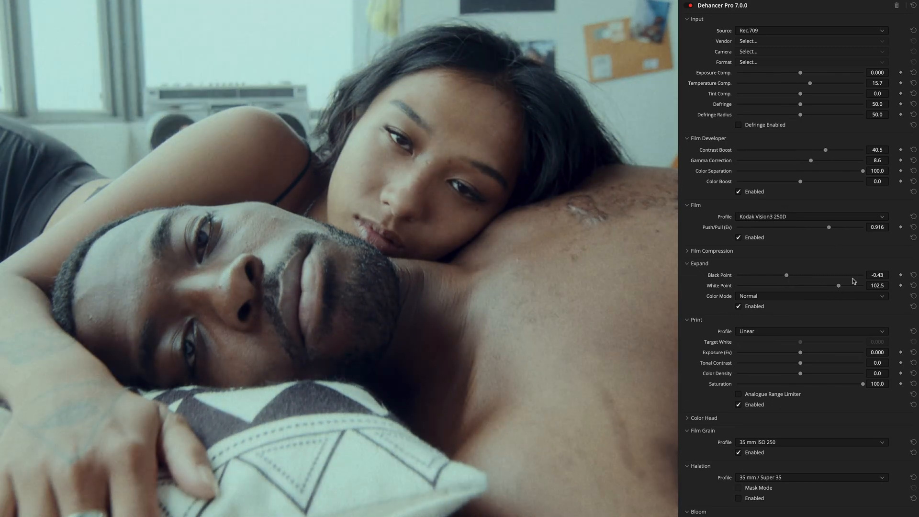
pyautogui.click(687, 418)
pyautogui.scroll(-2, 904, 289)
pyautogui.scroll(-10, 863, 419)
pyautogui.click(751, 248)
pyautogui.click(765, 296)
pyautogui.click(739, 348)
pyautogui.click(739, 384)
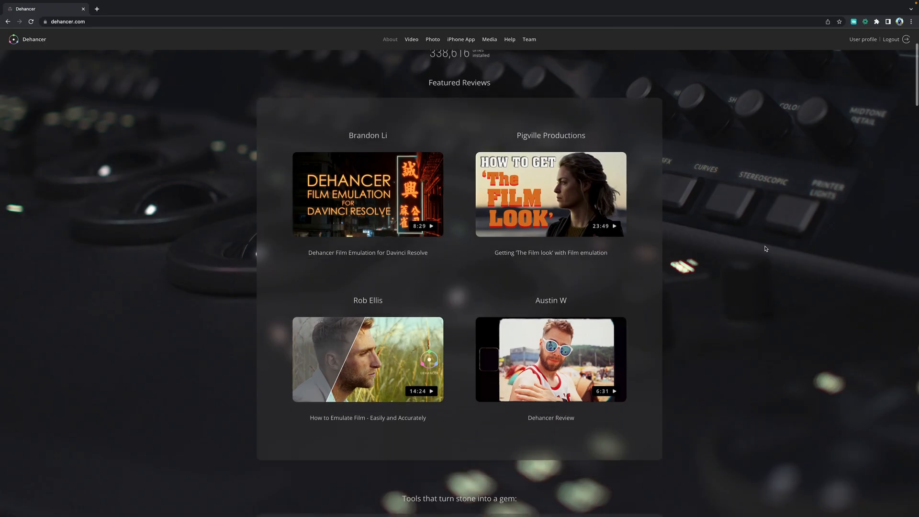
# Step: Open the Dehancer store page for DaVinci Resolve and review the Dehancer Pro tools and licence prices
pyautogui.scroll(-5, 460, 288)
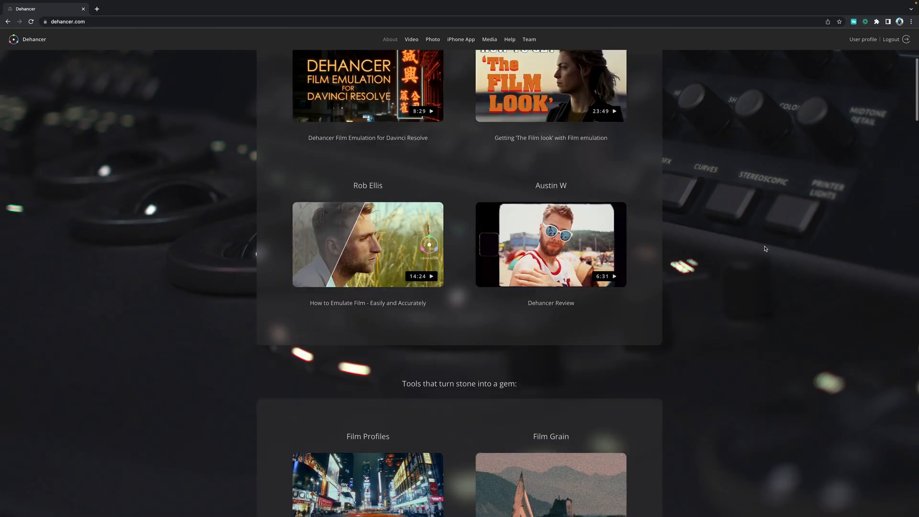
pyautogui.click(507, 40)
pyautogui.click(325, 71)
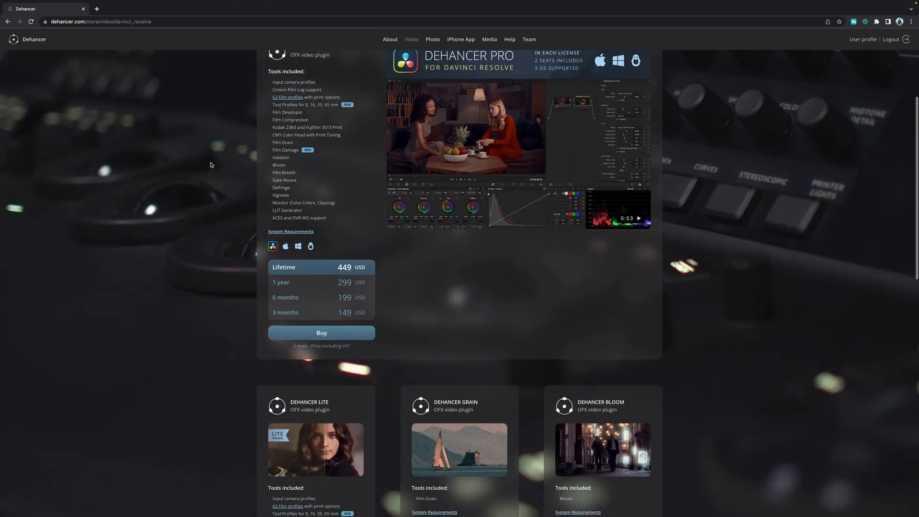
pyautogui.scroll(-2, 210, 165)
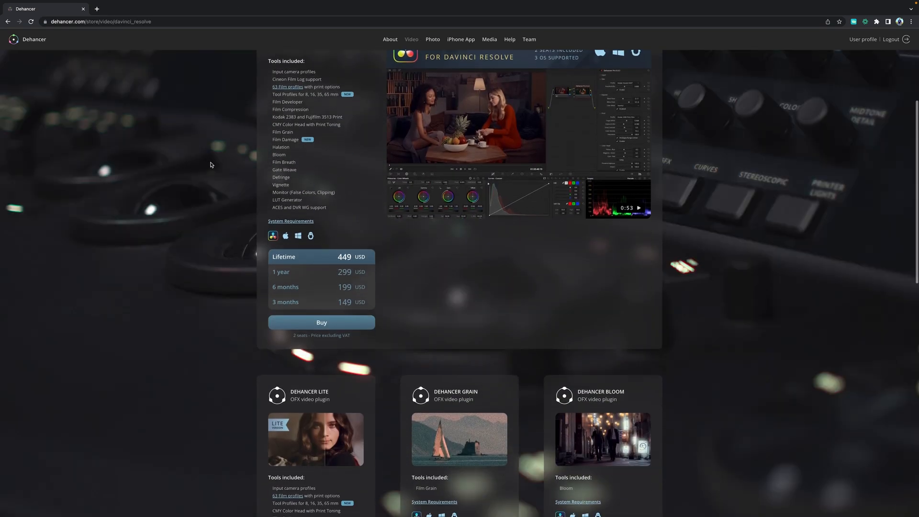
pyautogui.scroll(-1, 211, 165)
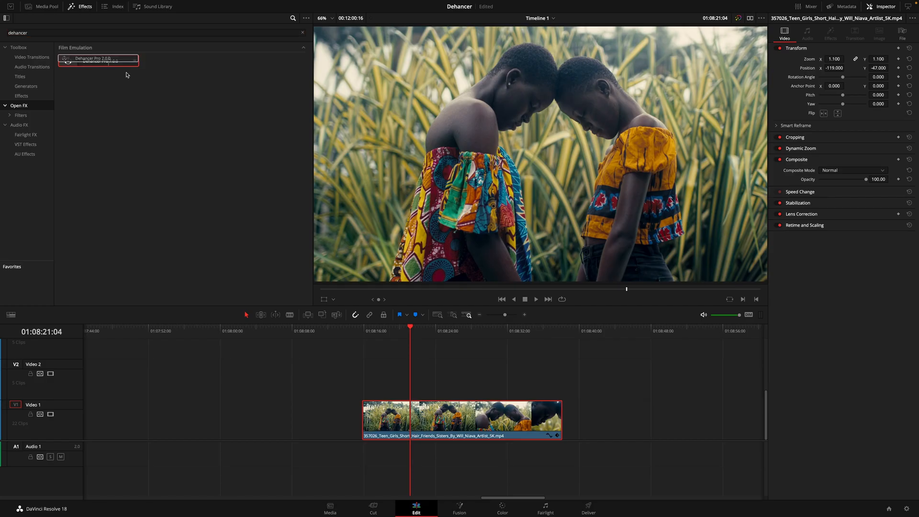
# Step: Apply Dehancer Pro 7.0.0 to the Video 1 clip in the timeline and open its effect settings
pyautogui.moveTo(127, 72); pyautogui.dragTo(423, 412)
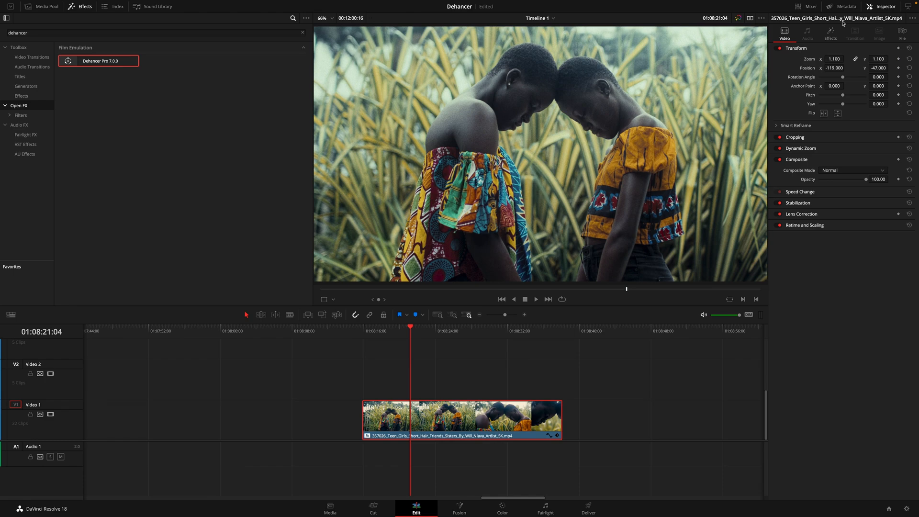
pyautogui.click(830, 33)
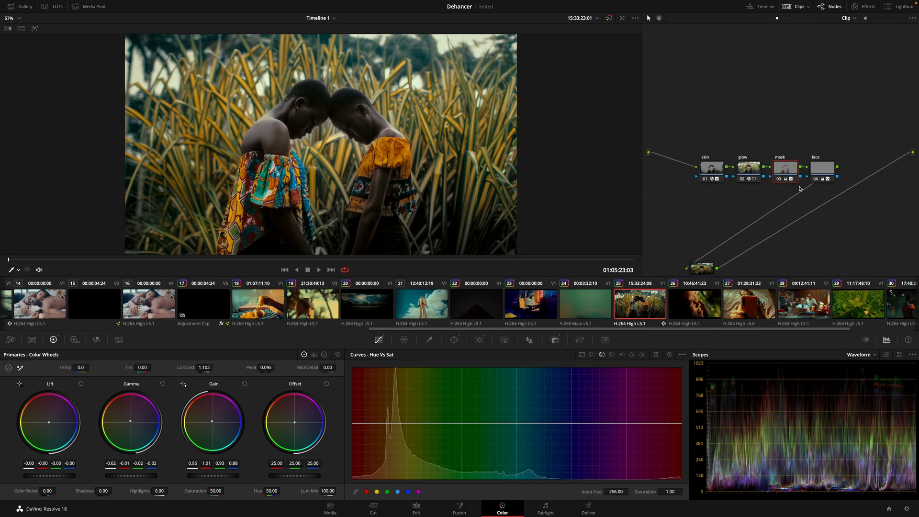
pyautogui.rightClick(701, 267)
pyautogui.click(712, 288)
pyautogui.rightClick(696, 232)
pyautogui.click(712, 314)
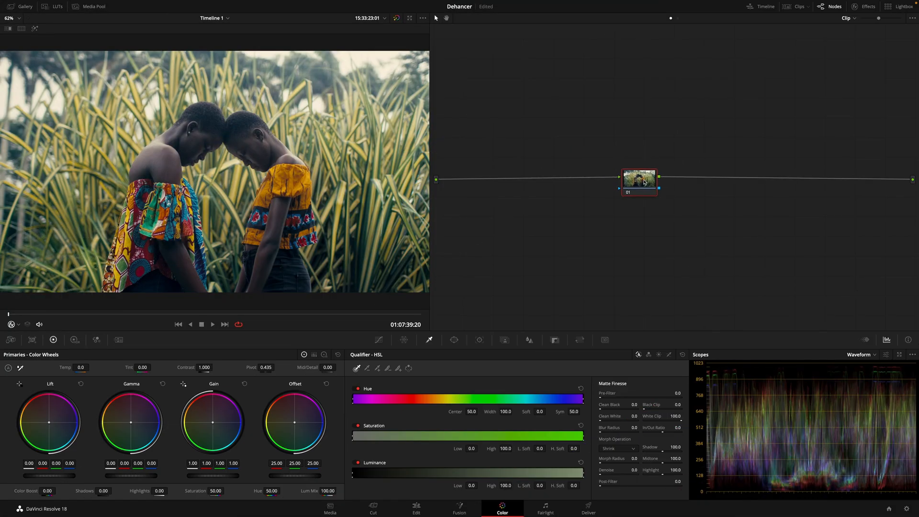
# Step: Open the effects library for node 01 and search it for dehancer
pyautogui.click(869, 7)
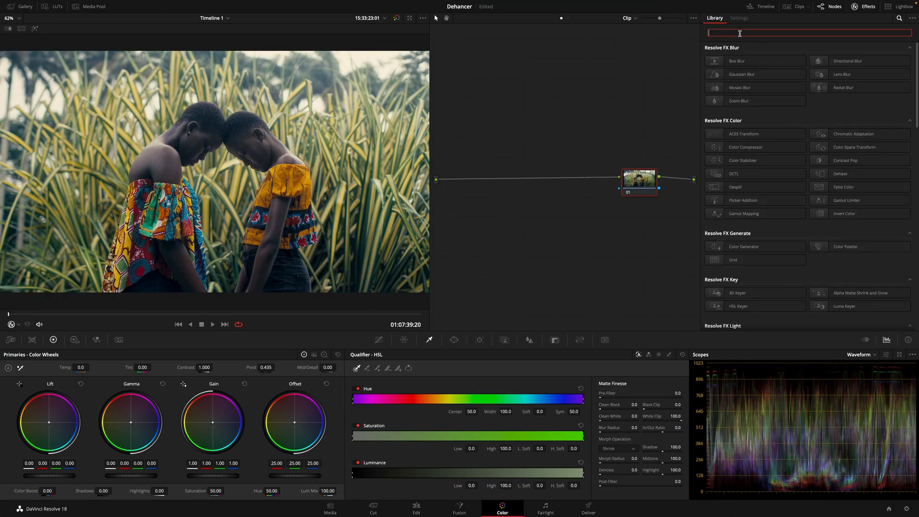
pyautogui.write('dehancer')
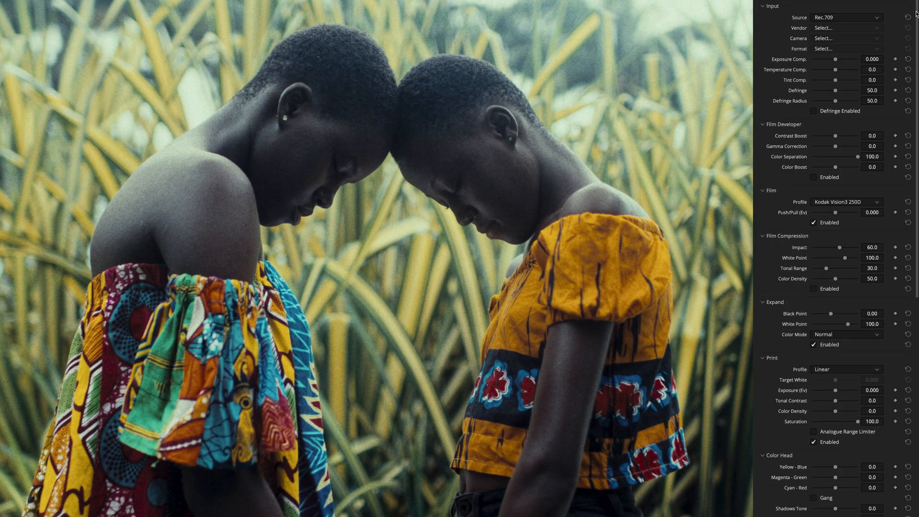
# Step: Set Temperature Comp. to about 35.8, enable Film Developer, and set Contrast Boost to about 39.4 and Gamma Correction to about 32.5
pyautogui.scroll(-10, 914, 347)
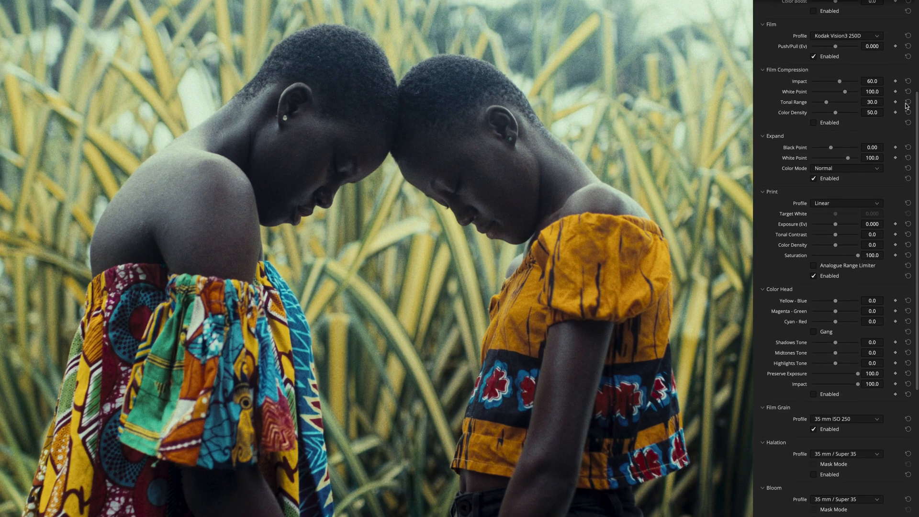
pyautogui.scroll(5, 835, 75)
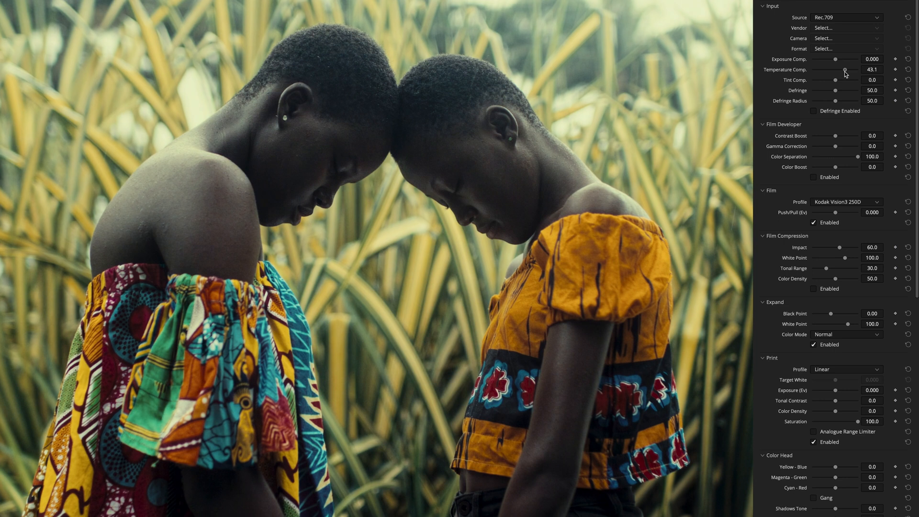
pyautogui.moveTo(837, 138); pyautogui.dragTo(850, 155)
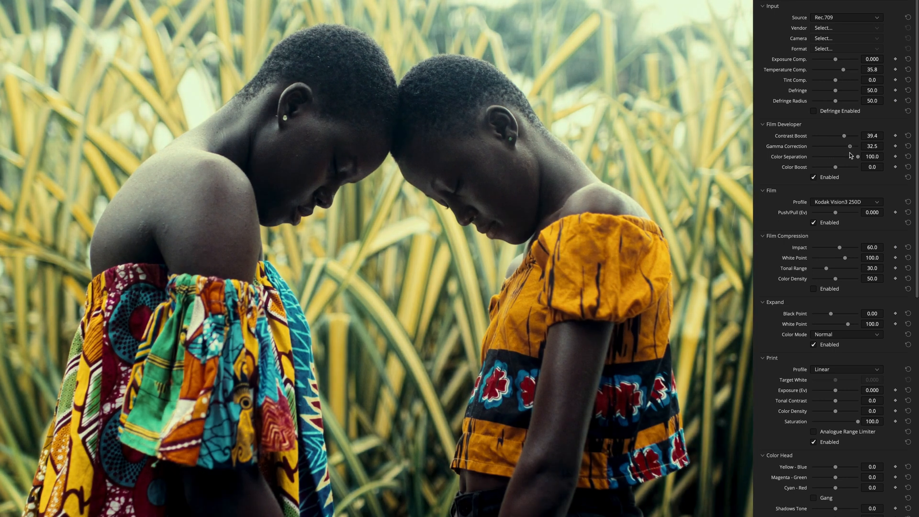
# Step: Enable Film Compression with Impact 39.5, White Point 101.4 and Tonal Range 45.8, and set Expand's Black Point to -1.20 and White Point to 101.8
pyautogui.click(846, 289)
pyautogui.moveTo(826, 268); pyautogui.dragTo(831, 248)
pyautogui.moveTo(830, 314); pyautogui.dragTo(849, 326)
# Step: Try several alternative film profiles on the clip and return to Kodak Vision3 250D
pyautogui.click(856, 203)
pyautogui.moveTo(915, 270)
pyautogui.mouseDown()
pyautogui.moveTo(914, 215)
pyautogui.moveTo(905, 276)
pyautogui.mouseUp()
pyautogui.click(849, 288)
pyautogui.click(864, 204)
pyautogui.click(878, 220)
pyautogui.click(864, 204)
pyautogui.click(861, 259)
pyautogui.click(865, 204)
pyautogui.click(865, 260)
# Step: Set the film's Push/Pull to about 0.238 Ev
pyautogui.moveTo(833, 212)
pyautogui.mouseDown()
pyautogui.moveTo(857, 217)
pyautogui.moveTo(838, 220)
pyautogui.mouseUp()
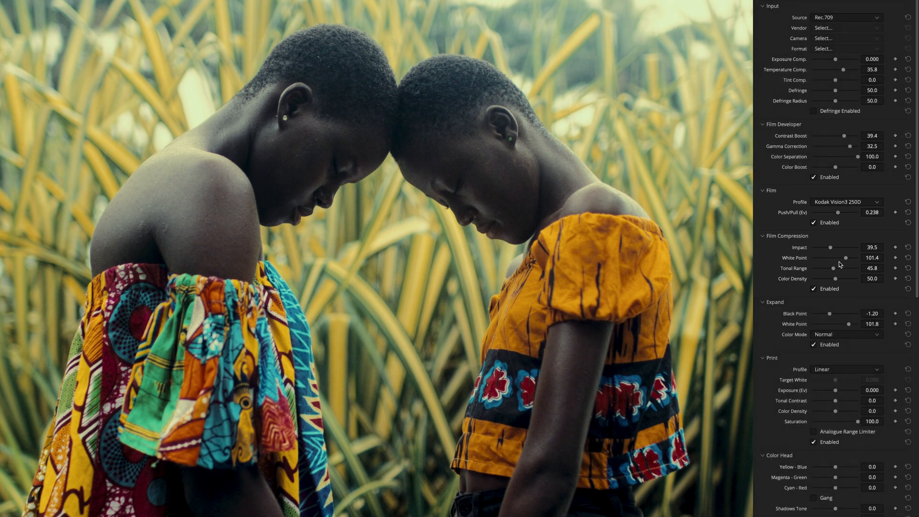
# Step: In Color Head, set Yellow - Blue to -7.8, Shadows Tone to 32.1, Midtones Tone to 22.9 and Highlights Tone to 4.6
pyautogui.moveTo(917, 241); pyautogui.dragTo(899, 356)
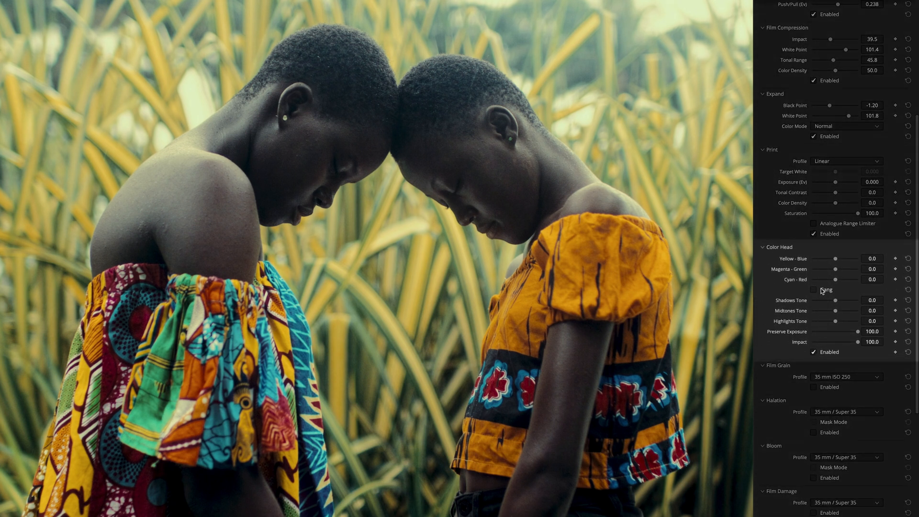
pyautogui.moveTo(834, 259); pyautogui.dragTo(831, 260)
pyautogui.moveTo(824, 311)
pyautogui.mouseDown()
pyautogui.moveTo(839, 311)
pyautogui.moveTo(830, 324)
pyautogui.mouseUp()
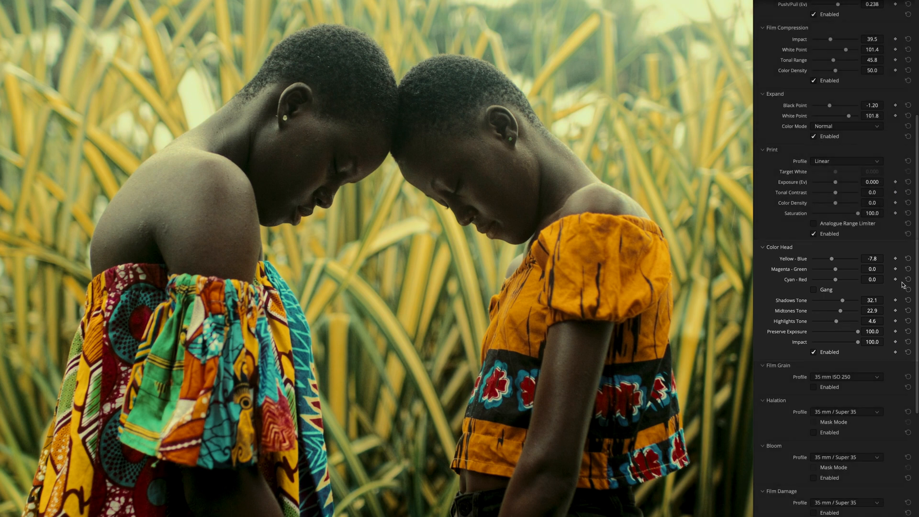
# Step: Set the Film Grain profile to 65 mm ISO 50 and enable Film Grain, Halation and Bloom
pyautogui.scroll(-5, 898, 289)
pyautogui.click(838, 192)
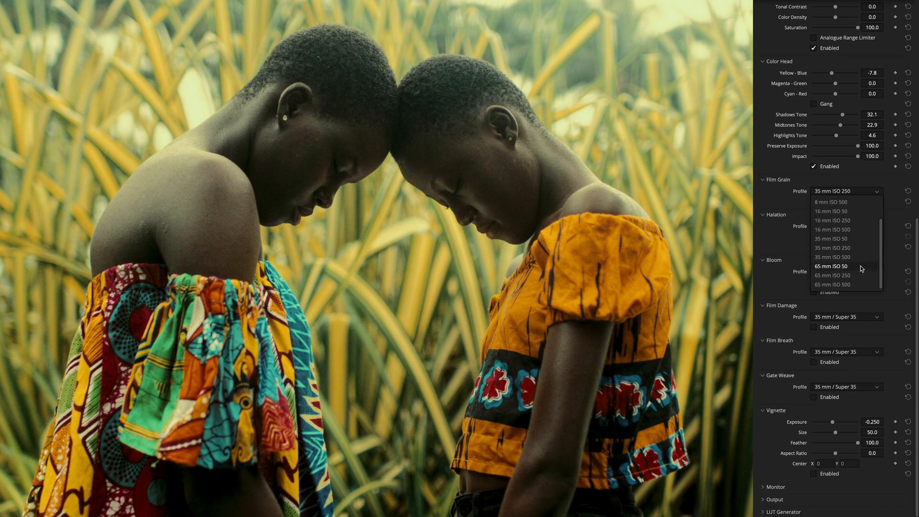
pyautogui.click(866, 267)
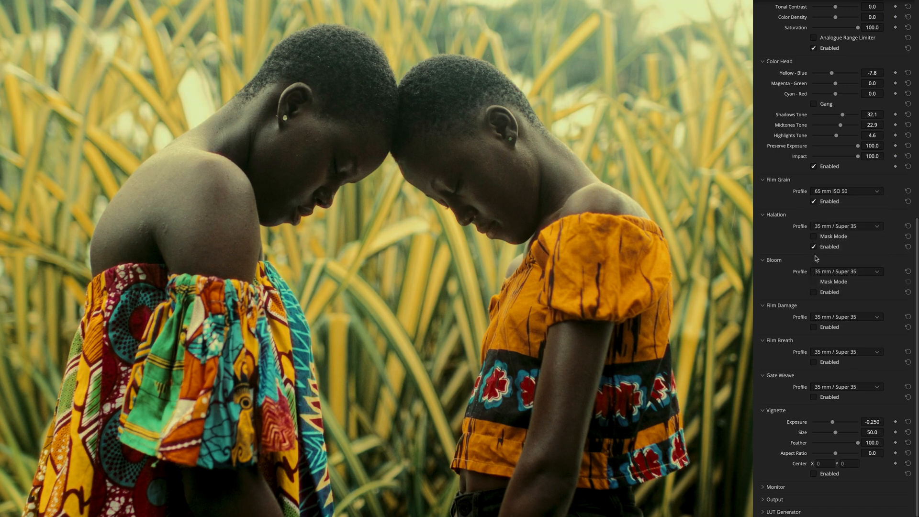
pyautogui.click(814, 292)
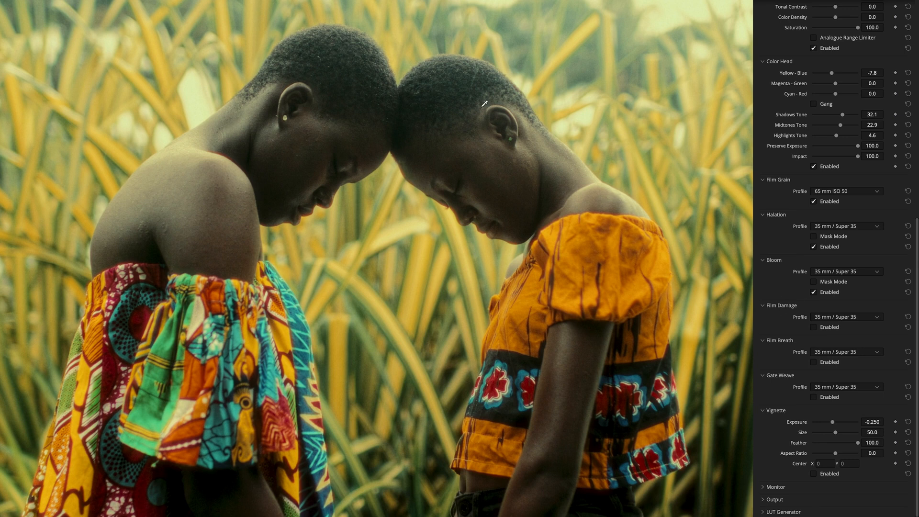
# Step: Compare the two faces up close with Film Grain, Halation and Bloom switched off and back on
pyautogui.scroll(5, 385, 165)
pyautogui.moveTo(455, 160); pyautogui.dragTo(506, 211)
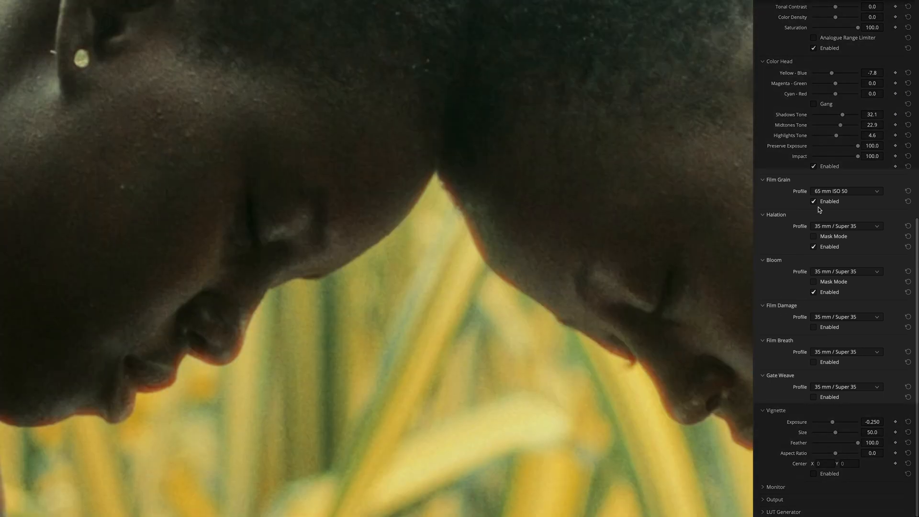
pyautogui.click(813, 247)
pyautogui.click(814, 292)
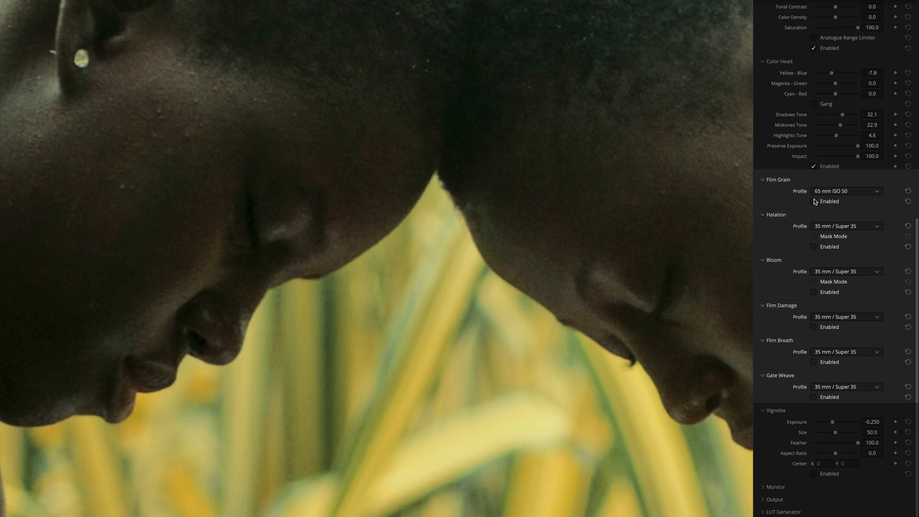
pyautogui.click(815, 247)
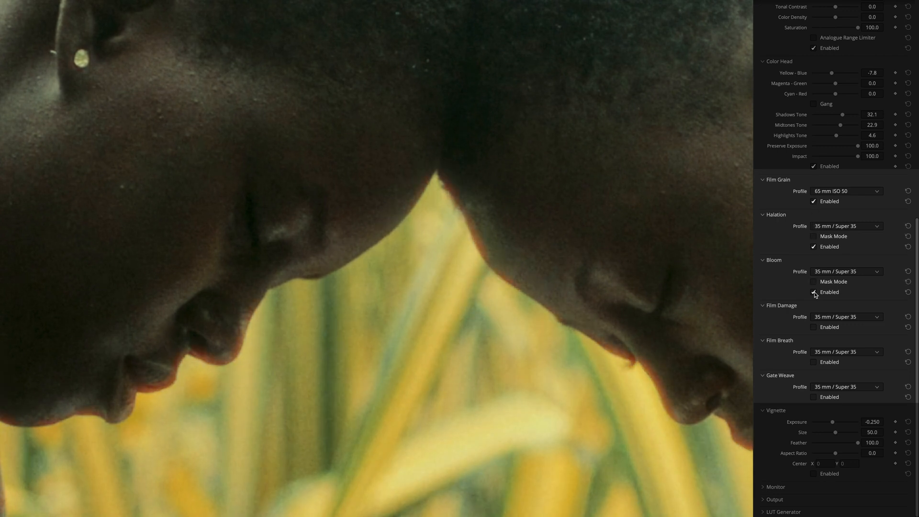
pyautogui.hotkey('shift', 'z')
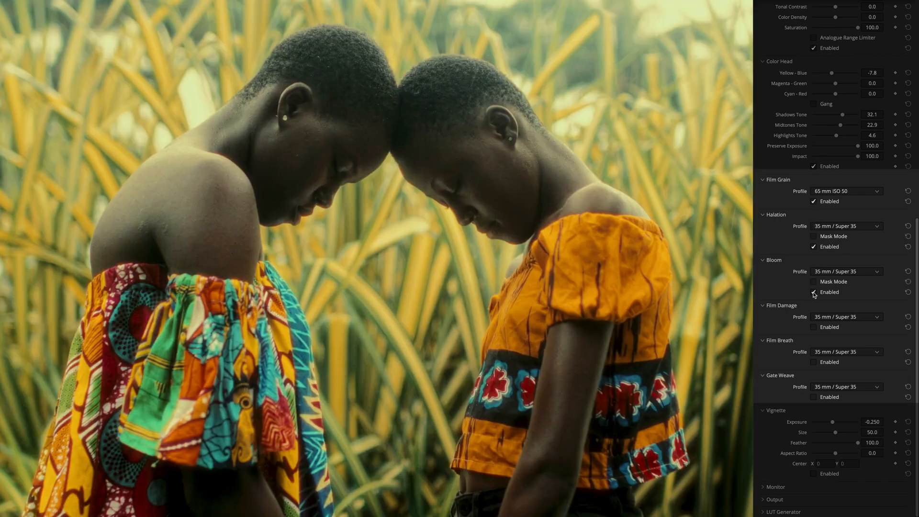
# Step: Enable the Gate Weave effect
pyautogui.click(814, 398)
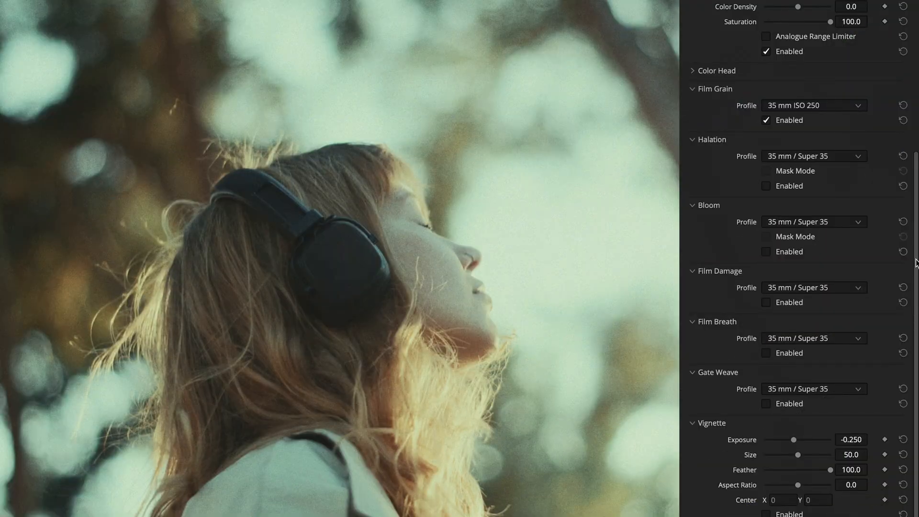
# Step: Adjust the Film Developer contrast and gamma and fine-tune Film Compression on the clip of the woman wearing headphones
pyautogui.moveTo(915, 263); pyautogui.dragTo(807, 25)
pyautogui.click(723, 94)
pyautogui.moveTo(798, 111); pyautogui.dragTo(810, 127)
pyautogui.click(723, 256)
pyautogui.moveTo(799, 303); pyautogui.dragTo(802, 303)
pyautogui.moveTo(812, 288); pyautogui.dragTo(792, 262)
pyautogui.scroll(-3, 893, 341)
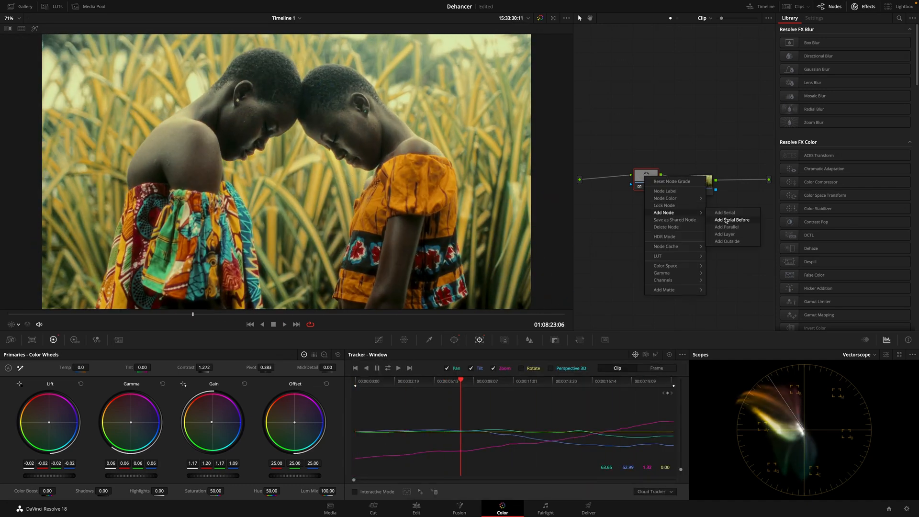
# Step: Add a serial node before node 01 in the clip's node graph
pyautogui.click(726, 220)
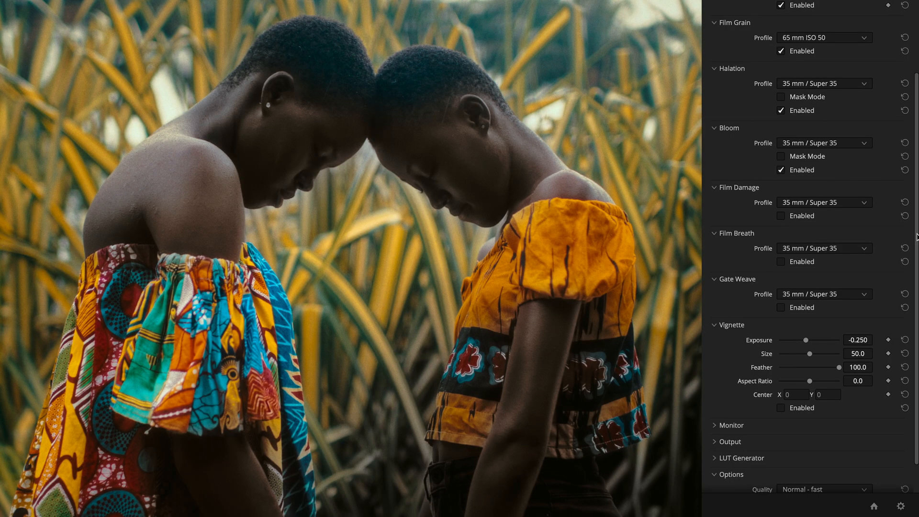
# Step: Open the LUT Generator settings of the Dehancer effect
pyautogui.scroll(-3, 876, 335)
pyautogui.click(725, 408)
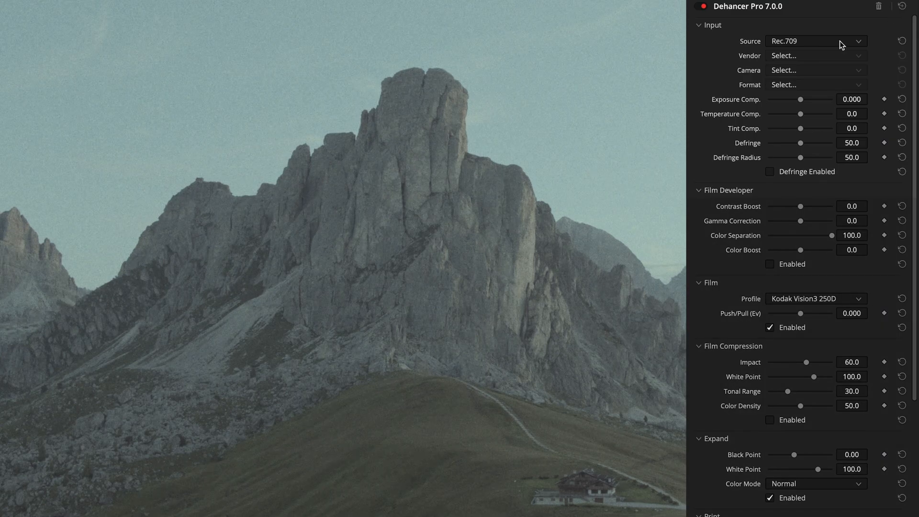
# Step: Set the mountain clip's input source to Choose Camera, with vendor DJI, camera Zenmuse X7 and format D-Log
pyautogui.click(806, 43)
pyautogui.click(785, 145)
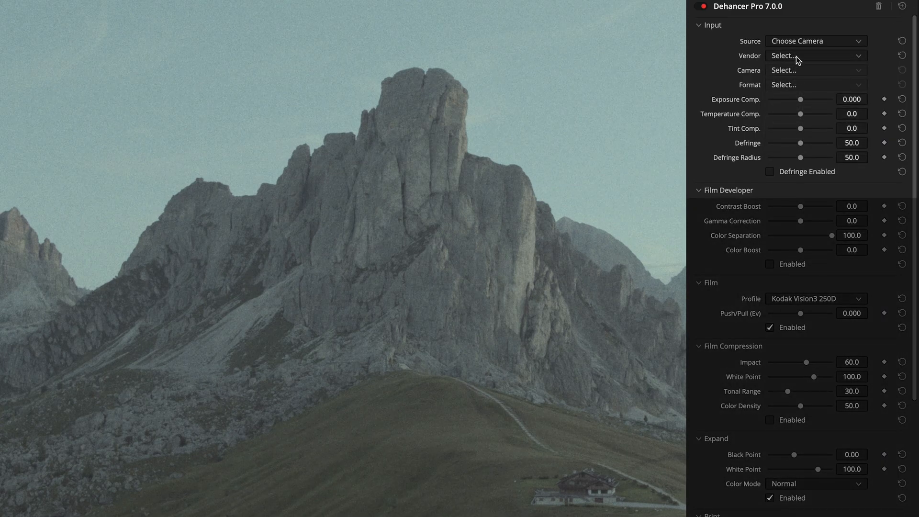
pyautogui.click(797, 58)
pyautogui.click(805, 135)
pyautogui.click(793, 70)
pyautogui.click(776, 187)
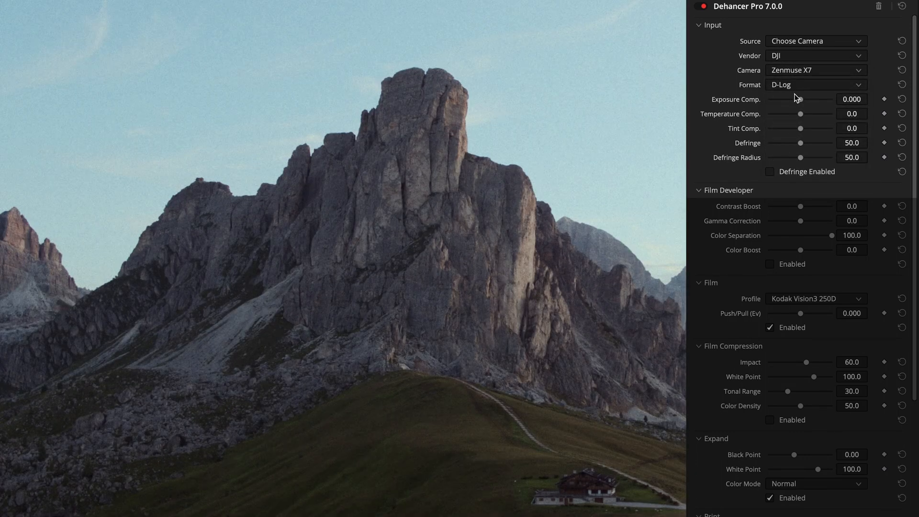
pyautogui.click(787, 86)
pyautogui.click(788, 87)
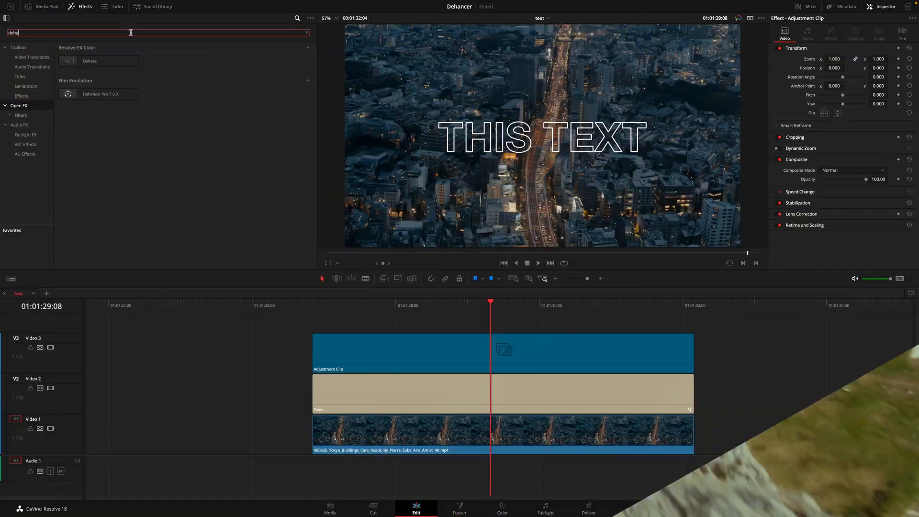
# Step: Apply Dehancer Pro 7.0.0 to the adjustment clip on Video 3 and open its effect settings
pyautogui.moveTo(100, 61); pyautogui.dragTo(425, 338)
pyautogui.click(831, 39)
# Step: Enable Halation and Bloom in the adjustment clip's Dehancer effect
pyautogui.scroll(-10, 842, 144)
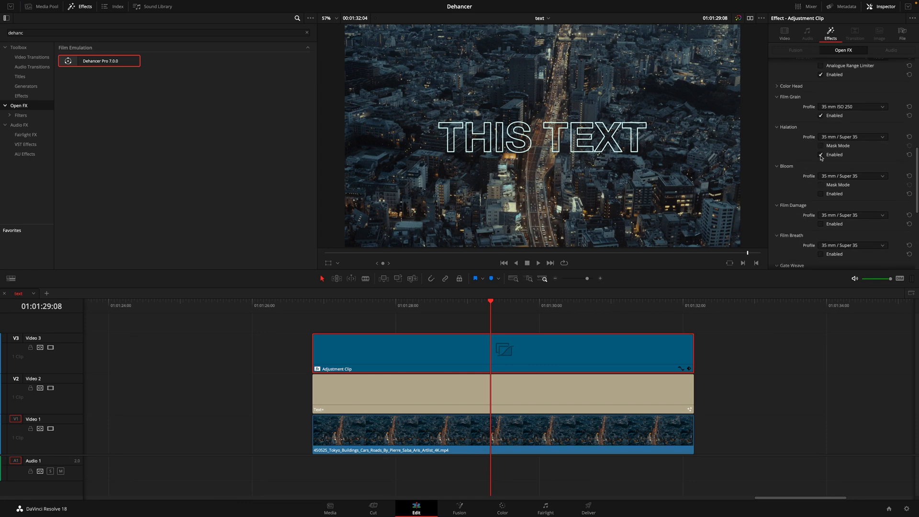
pyautogui.click(838, 194)
pyautogui.scroll(-5, 843, 182)
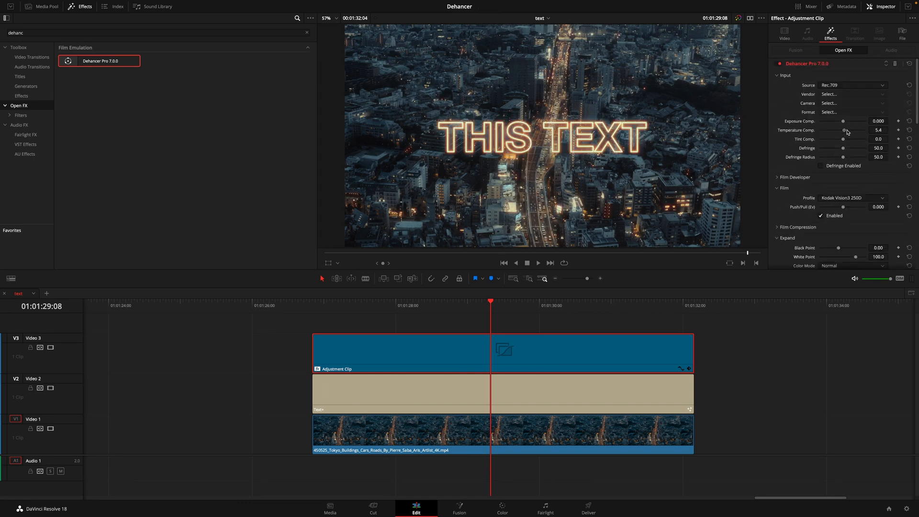